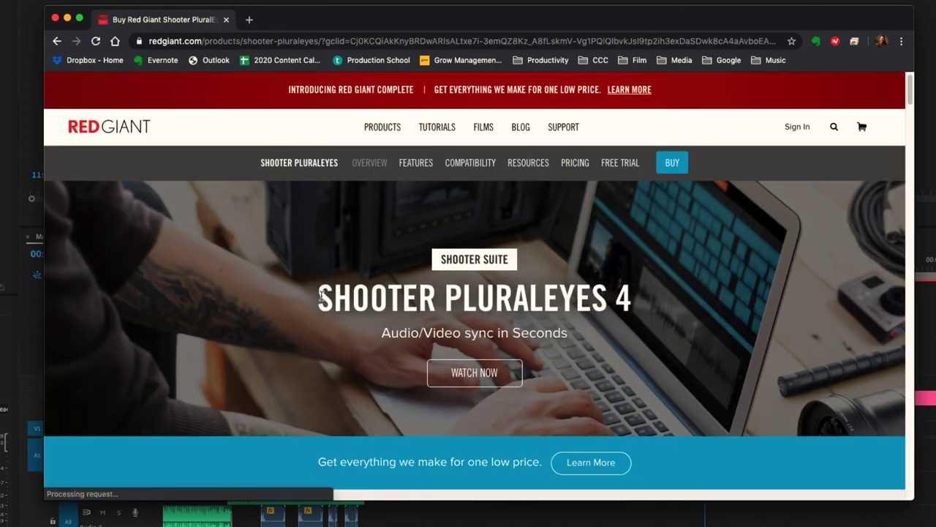
scroll(277, 303, down, 5)
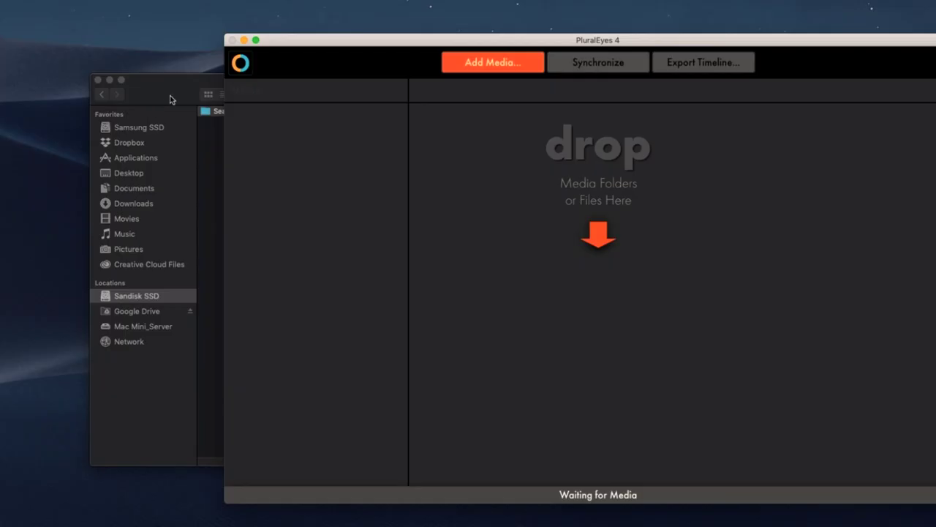
Add 00001.mp4 from the Card 02_Camera 1 folder to the PluralEyes sync project
click(171, 100)
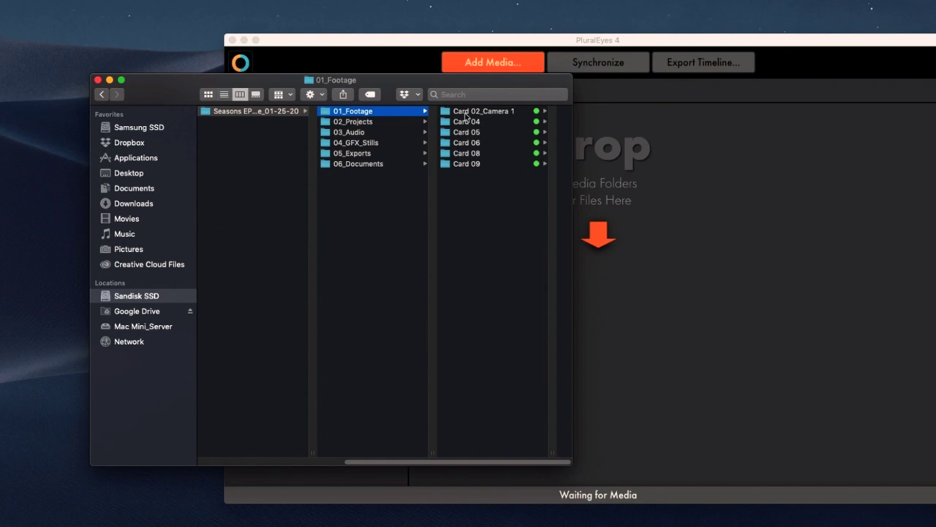
click(466, 115)
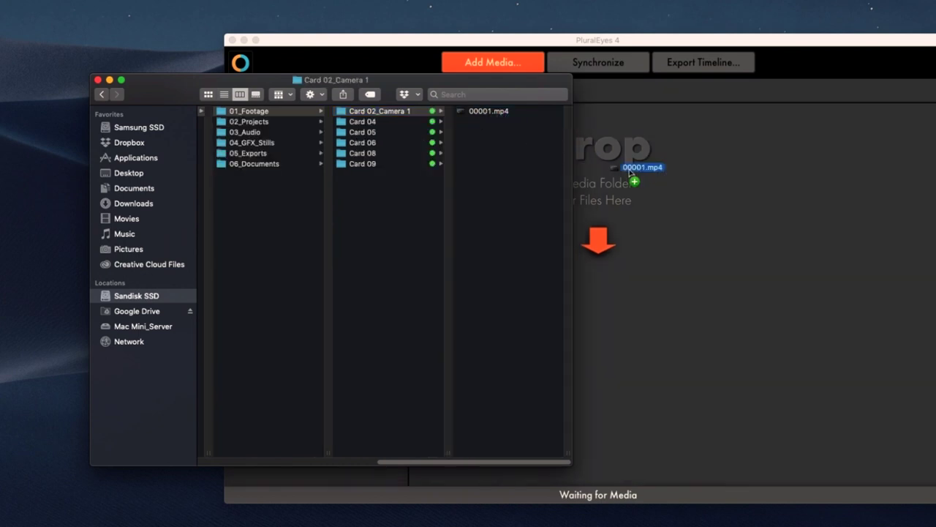
drag(629, 172, 624, 174)
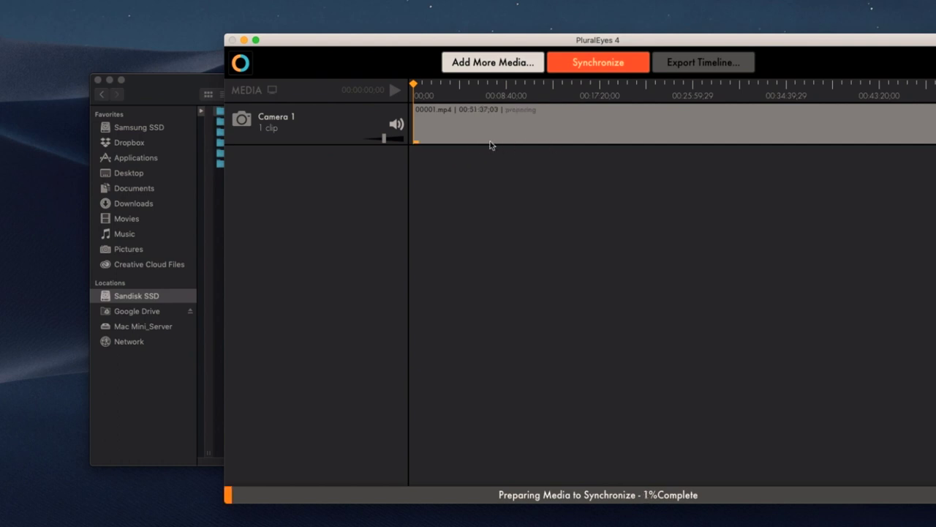
click(184, 95)
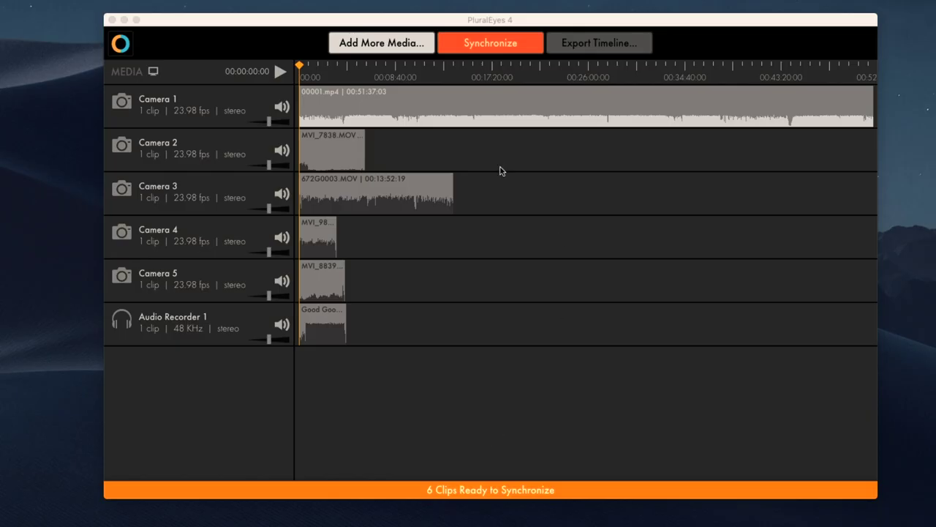
Synchronize all six clips and show the video preview with Camera 1's waveform
click(522, 48)
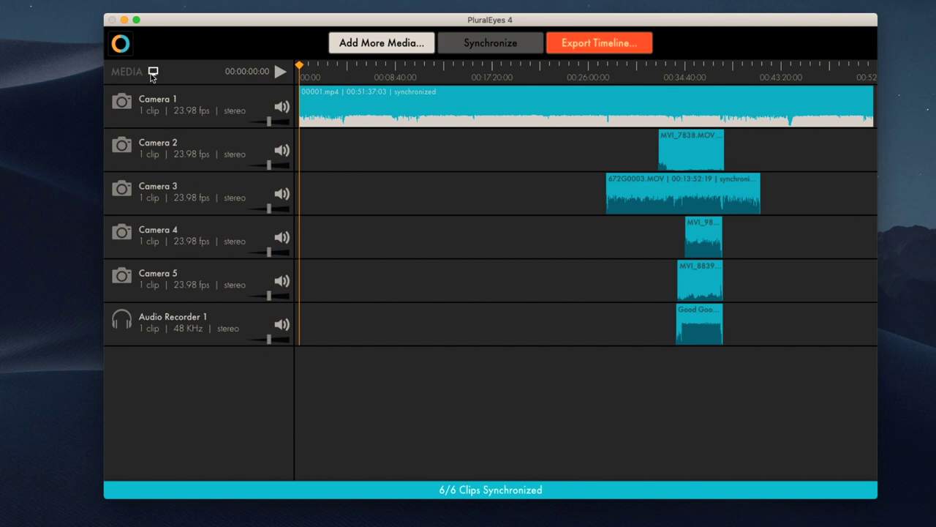
click(153, 72)
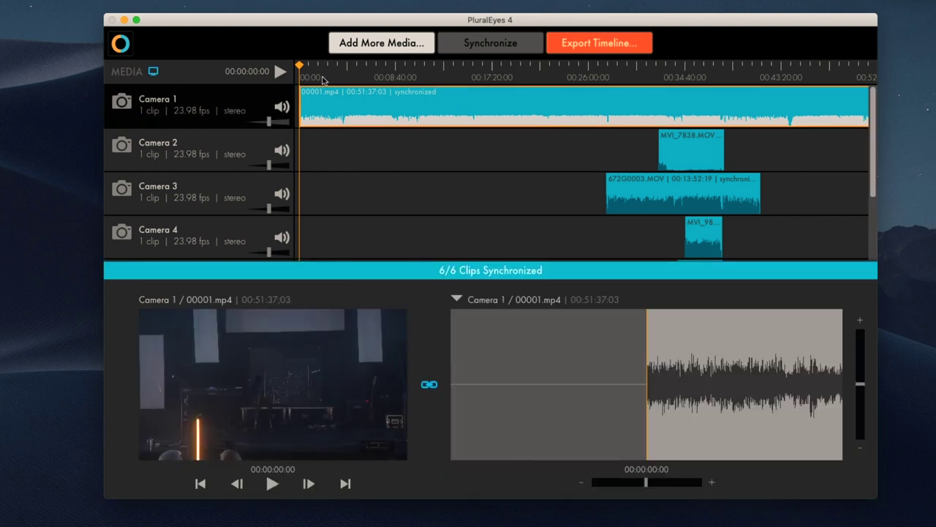
Scrub the timeline and preview the Camera 3 clip to check its sync
click(319, 74)
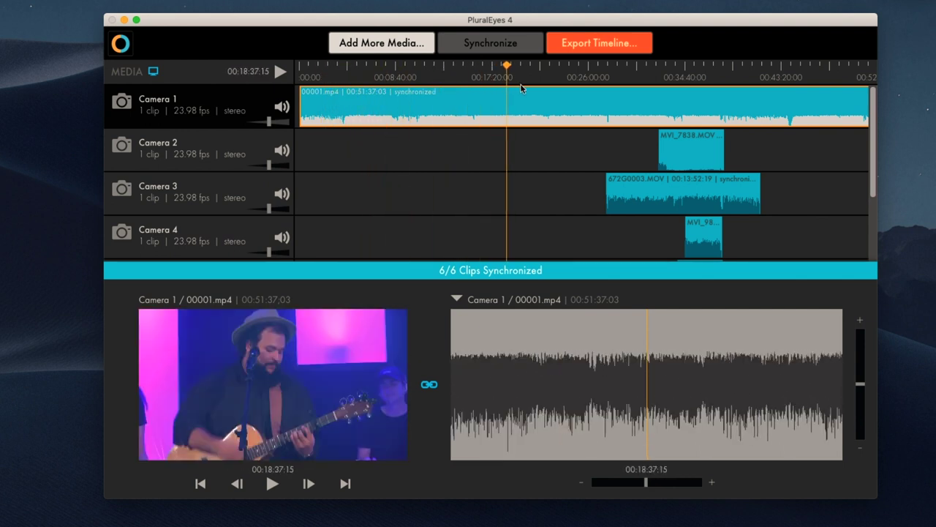
mouse_move(602, 89)
mouse_down()
mouse_move(627, 90)
mouse_move(614, 93)
mouse_up()
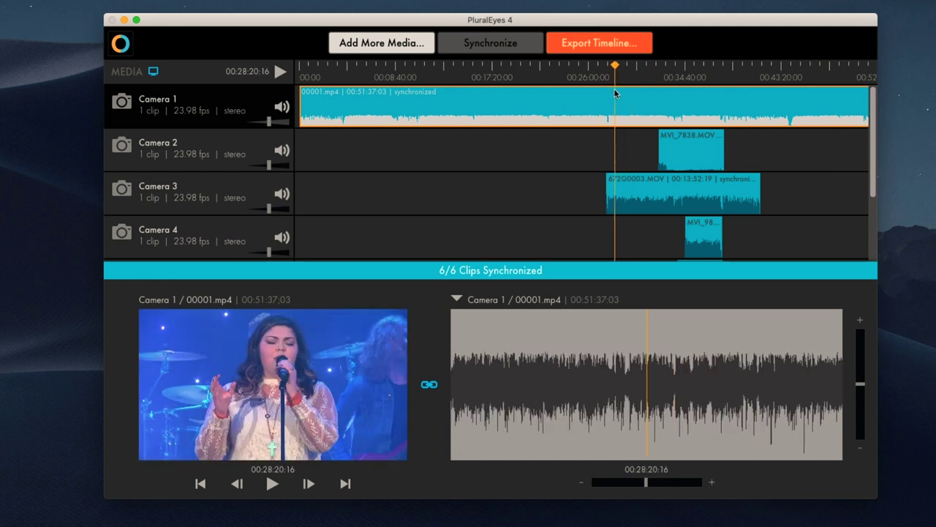
click(675, 178)
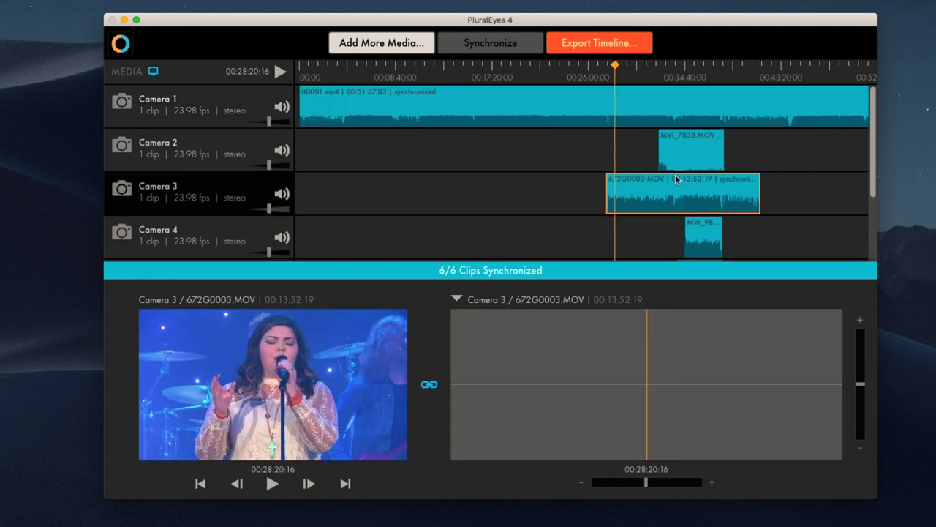
drag(621, 71, 694, 69)
Check the Camera 2, 4 and 5 clips, then bring up Export Timeline settings
click(212, 145)
click(250, 230)
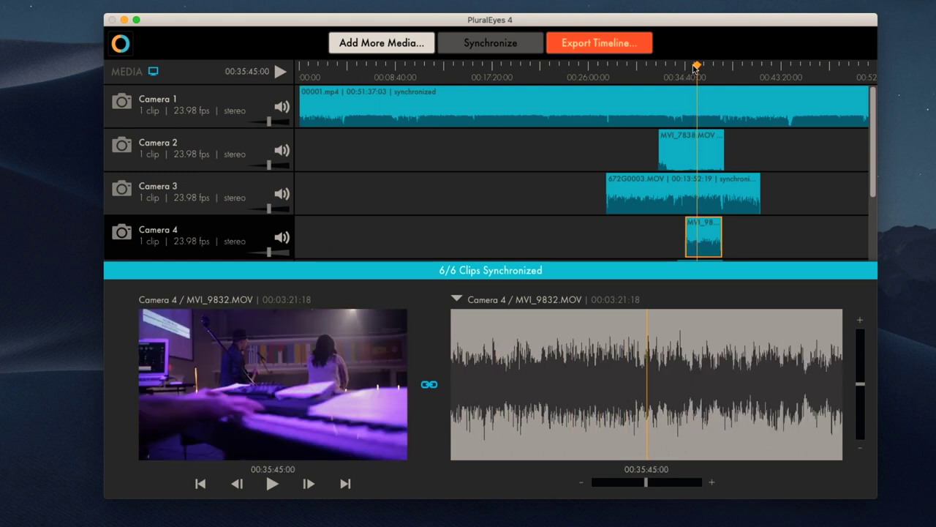
scroll(592, 213, down, 2)
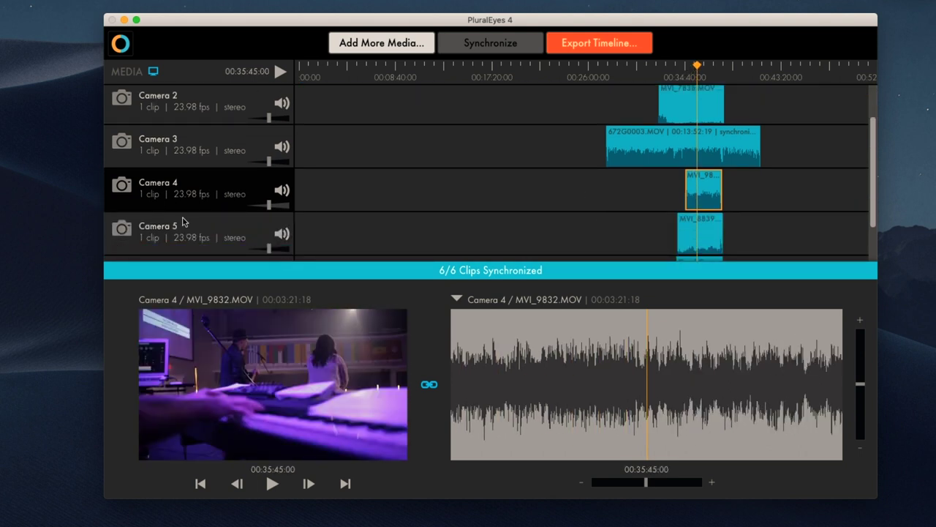
click(184, 226)
click(705, 70)
scroll(684, 166, down, 1)
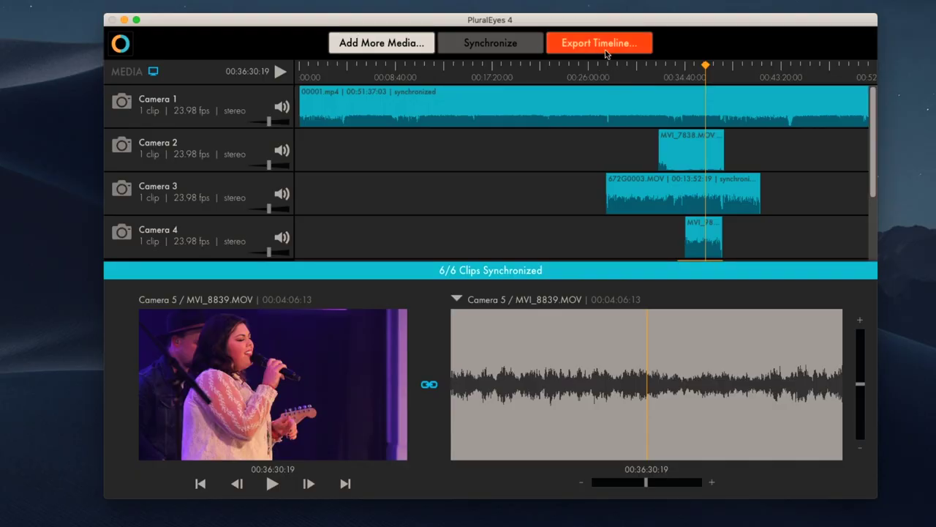
key(super+e)
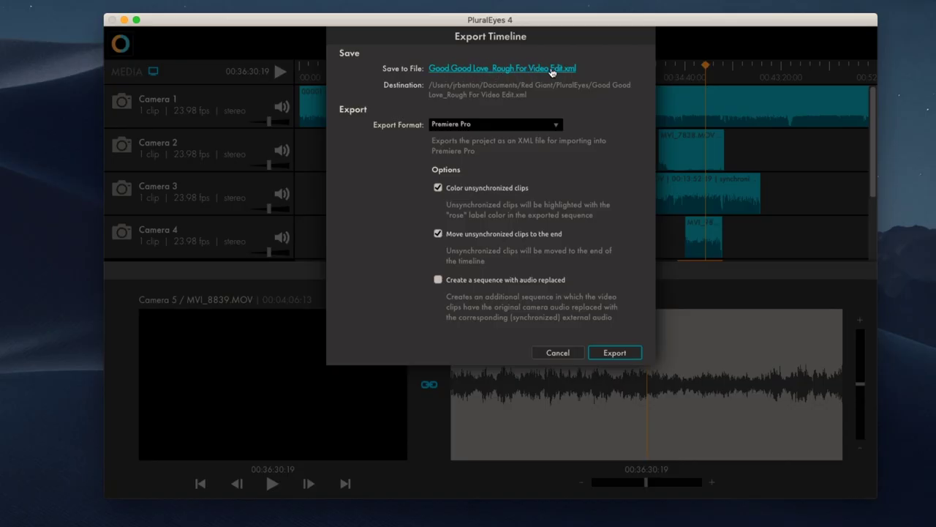
Set the XML save location to the Seasons EP 03_PluralEyes folder on the Sandisk SSD
click(551, 70)
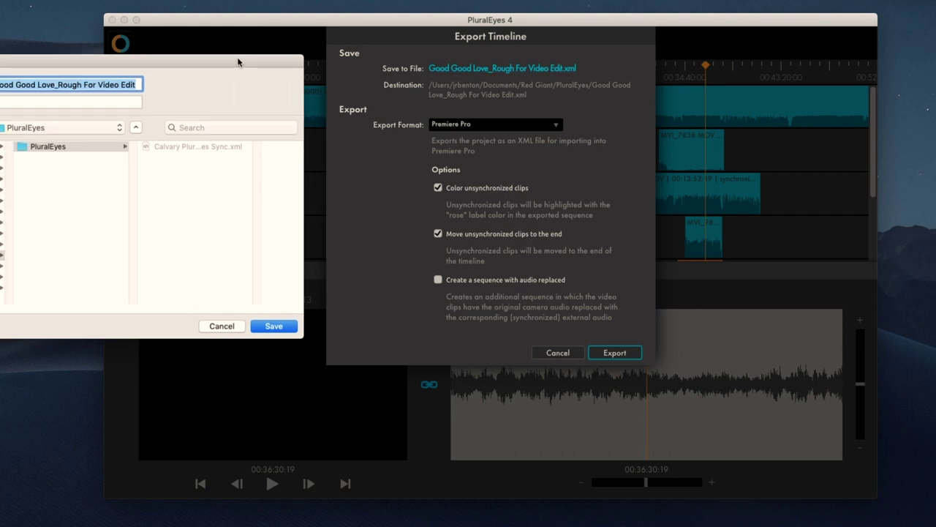
scroll(171, 252, down, 5)
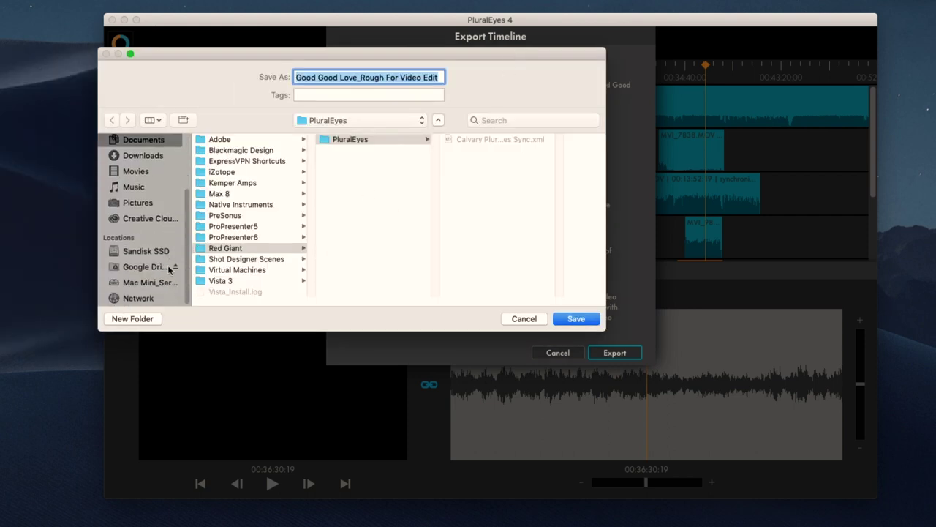
click(150, 252)
click(256, 151)
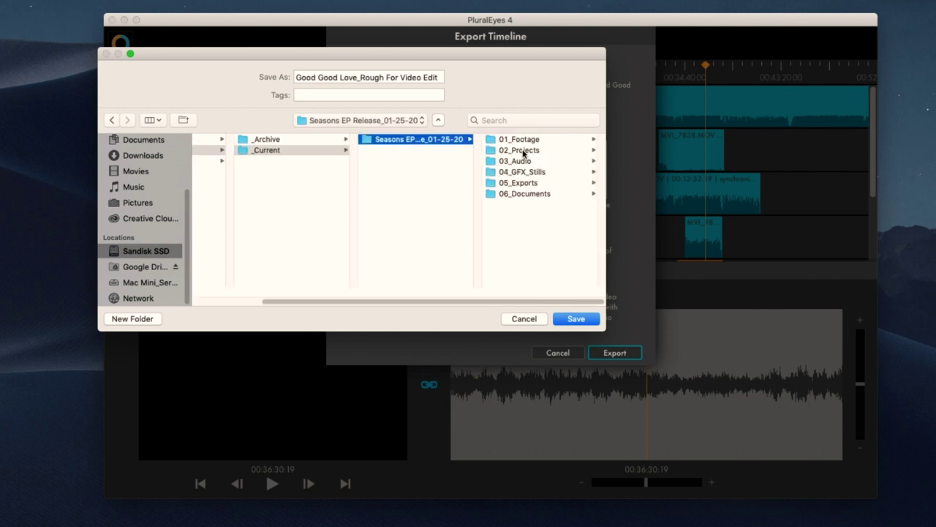
click(522, 150)
click(524, 162)
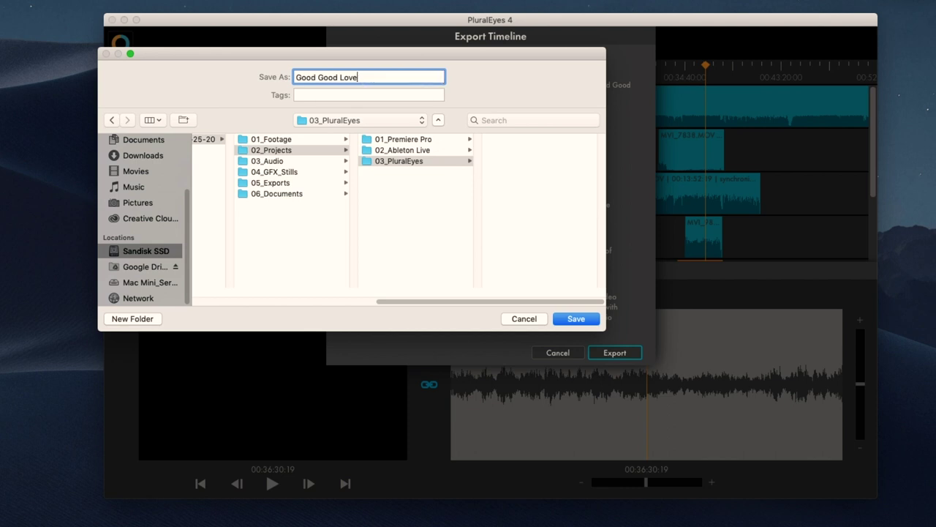
click(575, 319)
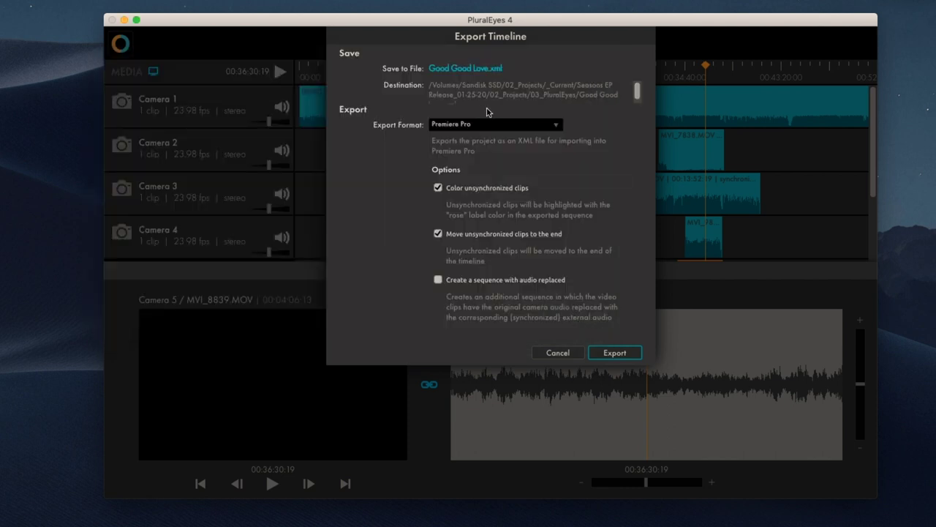
Keep Premiere Pro as the format and export Good Good Love.xml
click(537, 128)
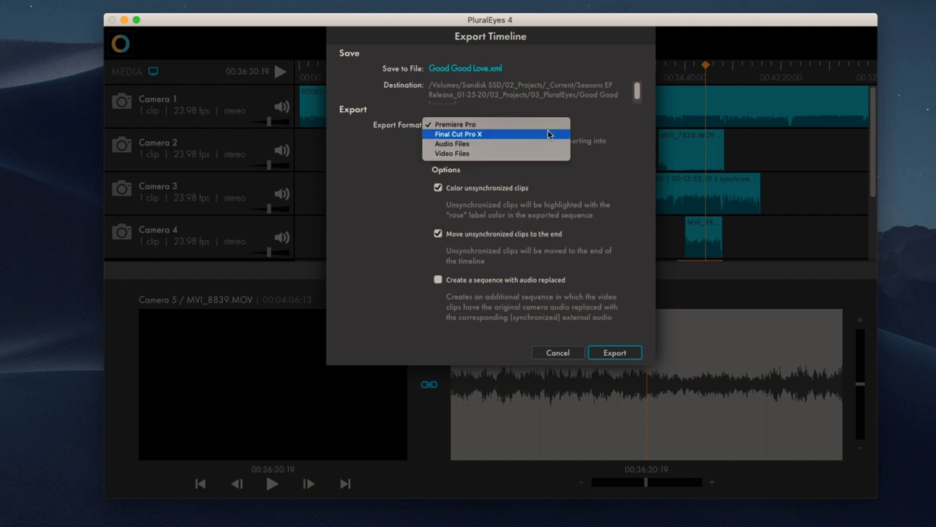
click(549, 128)
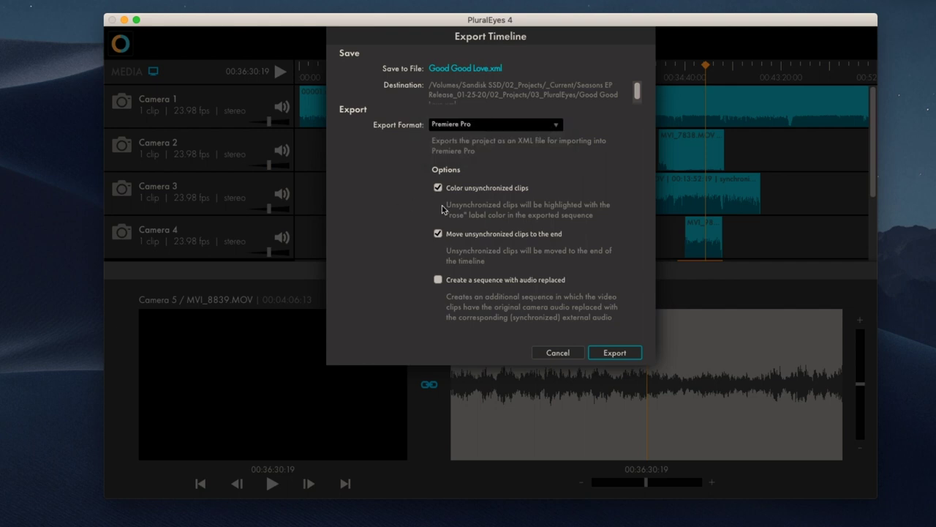
click(615, 354)
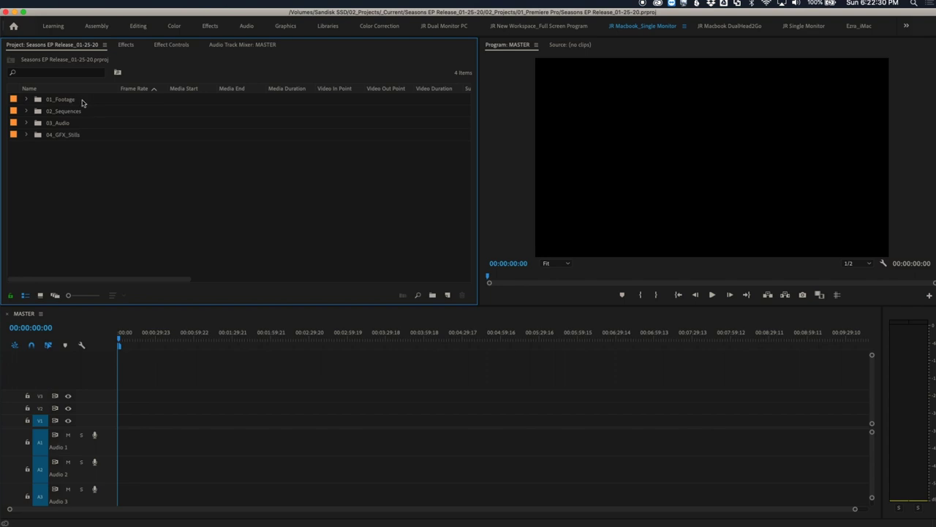
Collapse the 03_Audio and 04_GFX_Stills bins and select 02_Sequences as the import destination
click(85, 114)
click(91, 124)
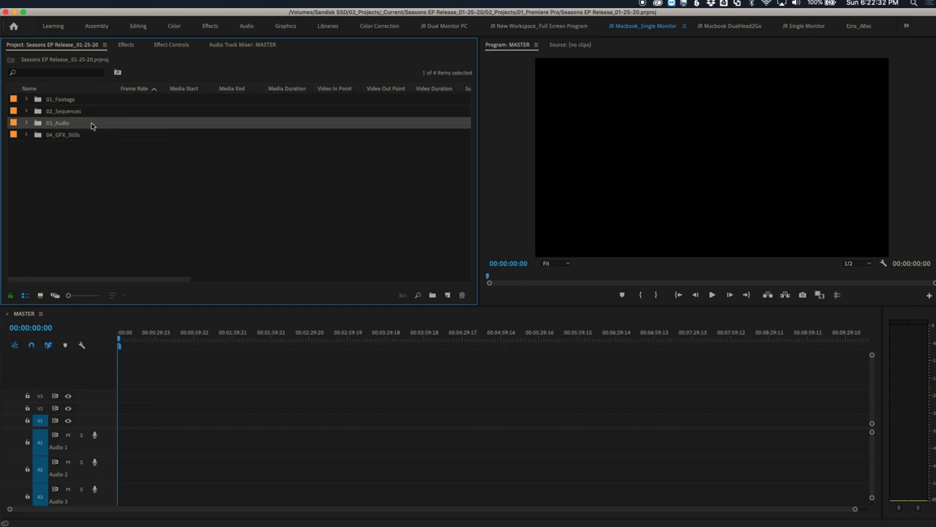
click(92, 136)
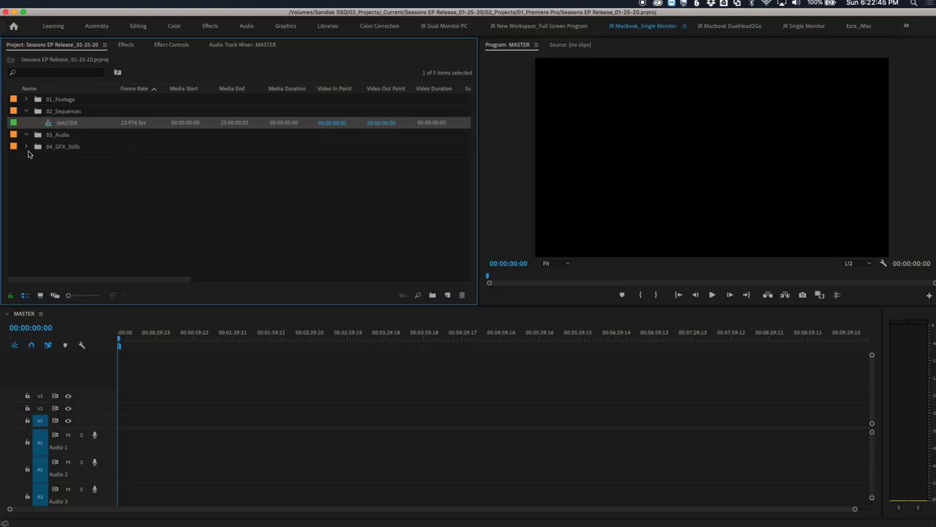
click(28, 147)
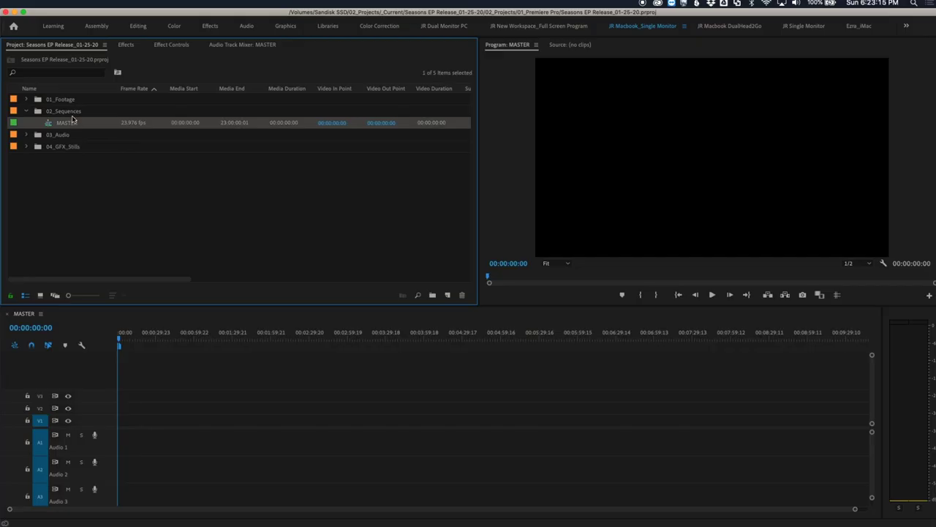
click(75, 113)
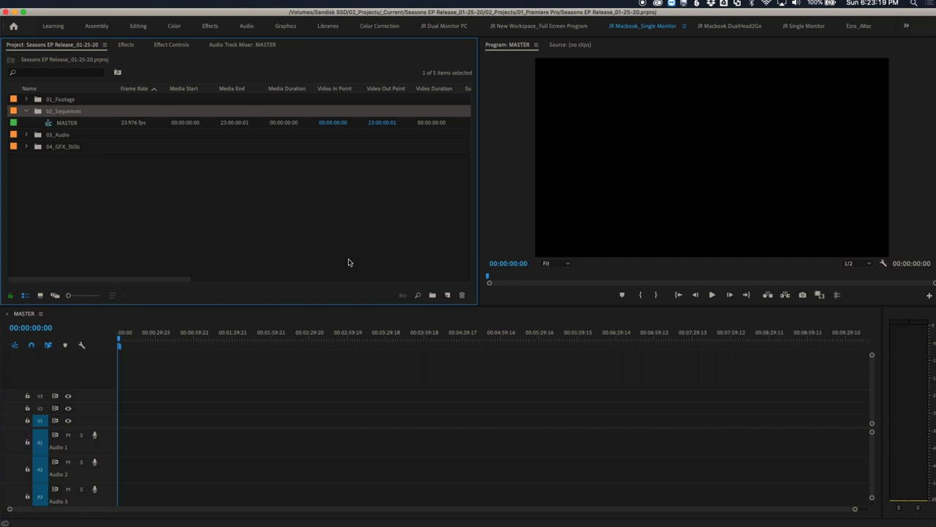
Import Good Good Love.xml from the 03_PluralEyes folder and expand the Camera 1 bin
double_click(203, 228)
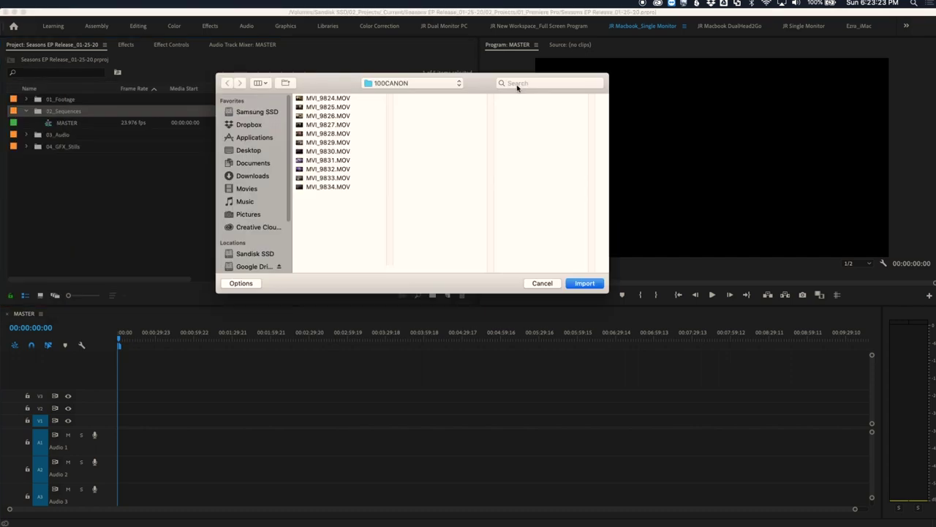
click(198, 284)
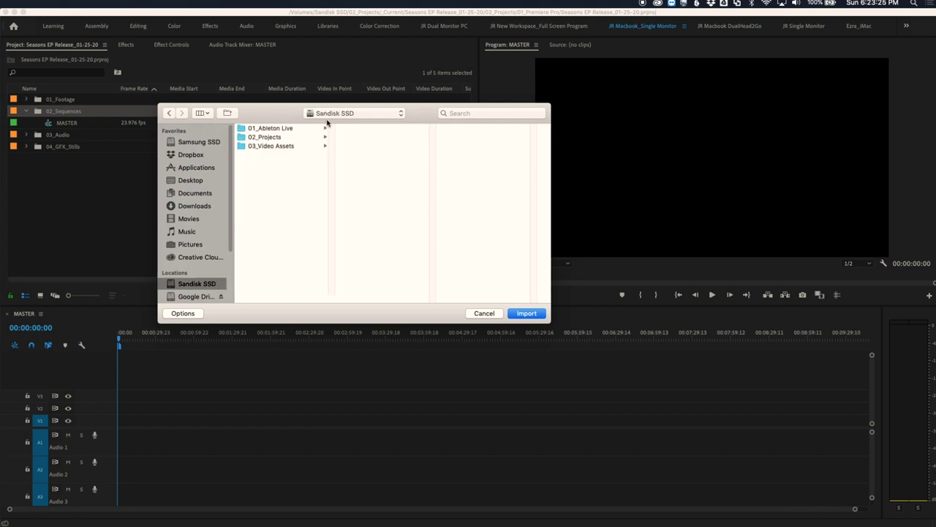
click(480, 129)
click(497, 139)
click(484, 146)
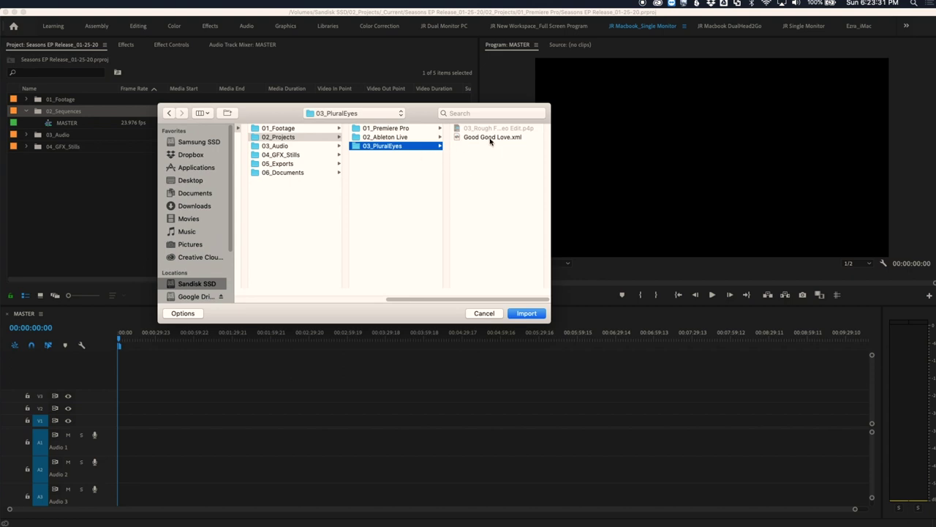
click(526, 314)
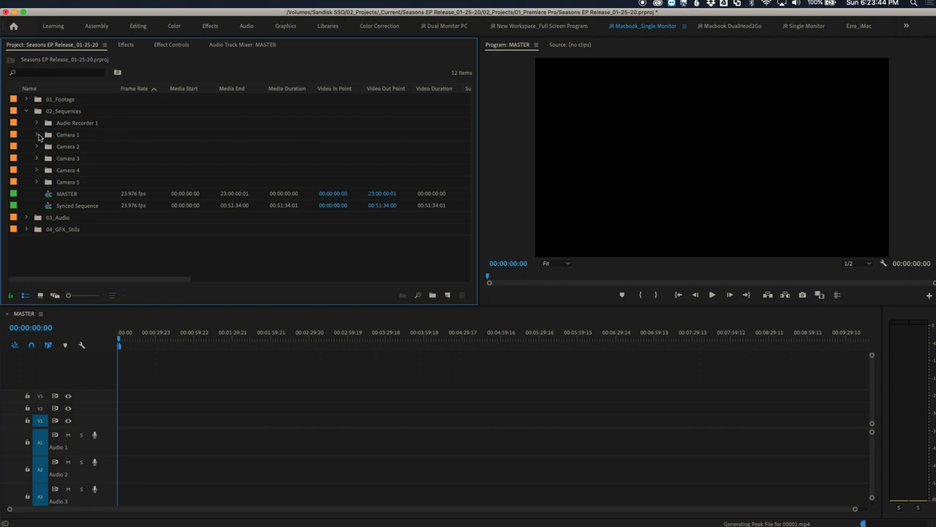
click(37, 134)
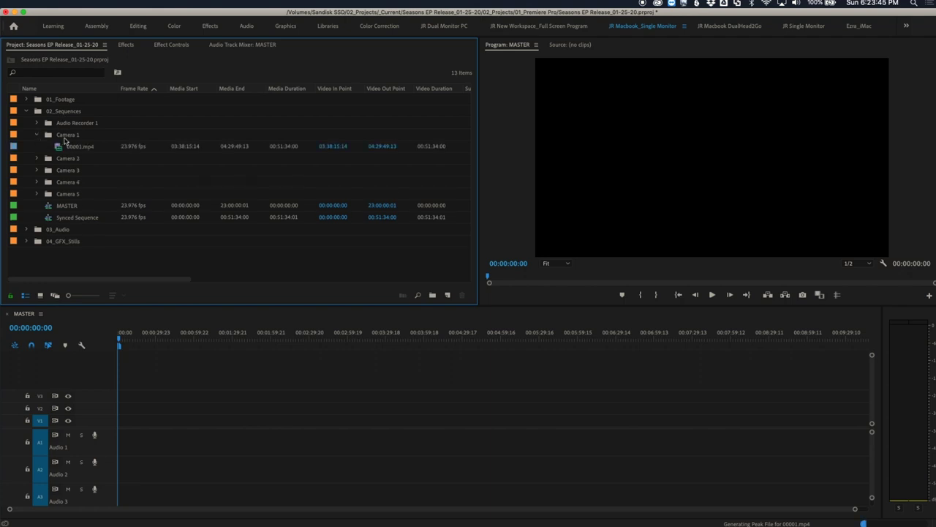
Check the Camera 1–3 bins, then open the Synced Sequence in the Timeline
click(37, 135)
click(39, 147)
click(39, 147)
click(37, 159)
click(38, 159)
click(48, 207)
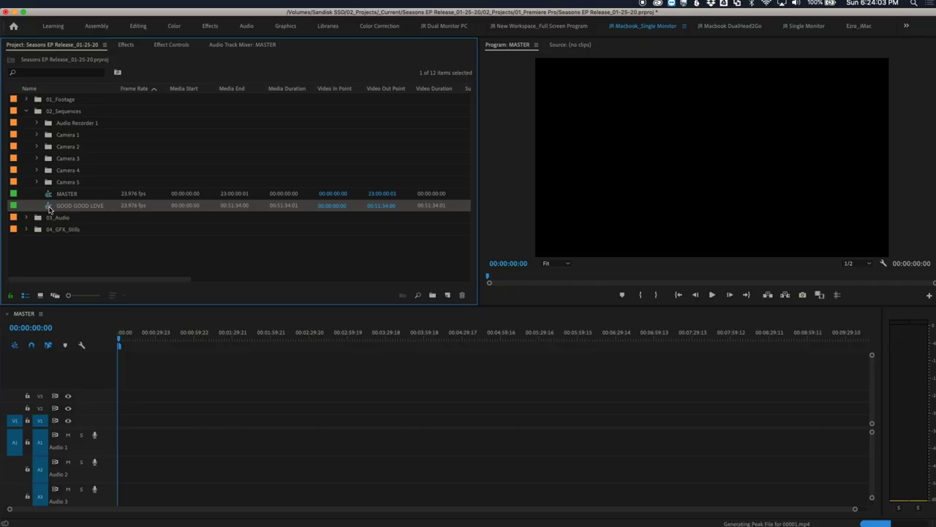
double_click(49, 207)
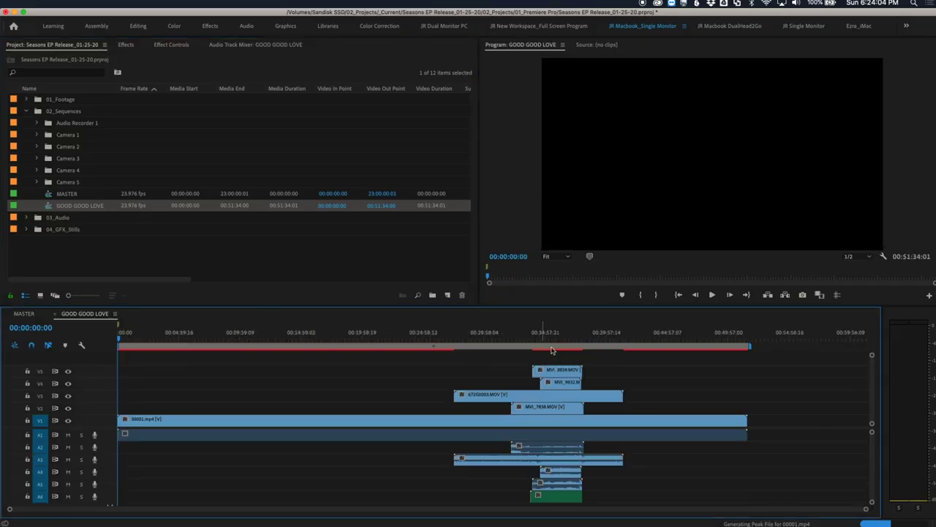
Scrub the synced GOOD GOOD LOVE footage around 00:33:17 to preview it
drag(471, 340, 564, 349)
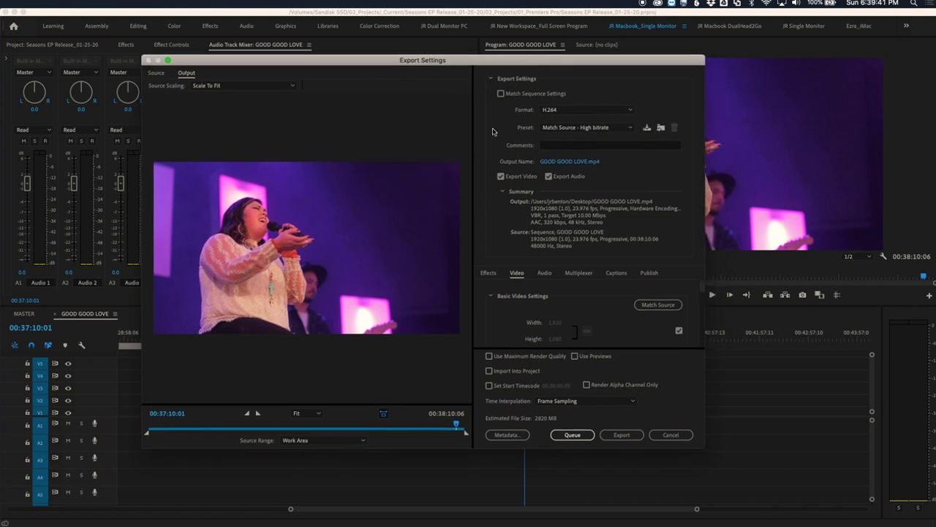
Keep H.264 as the export format and bring up the output file's save dialog
click(620, 112)
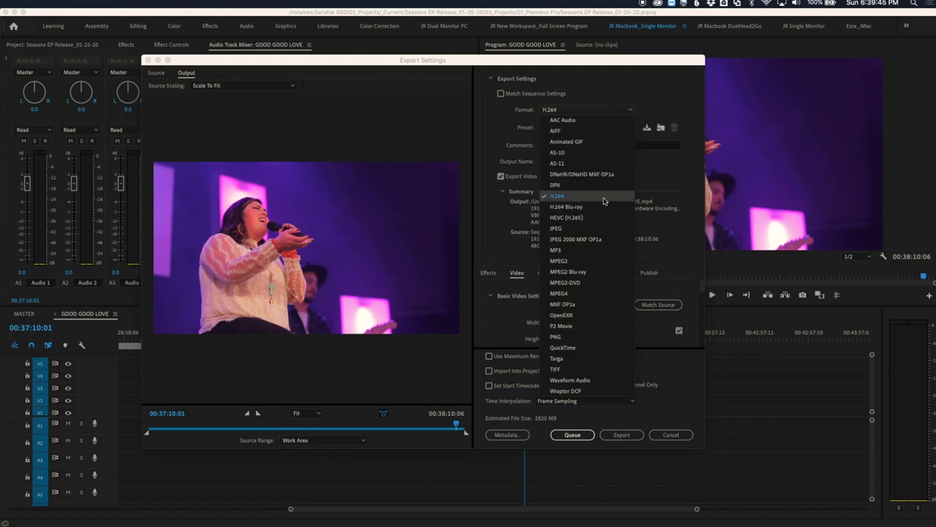
click(513, 137)
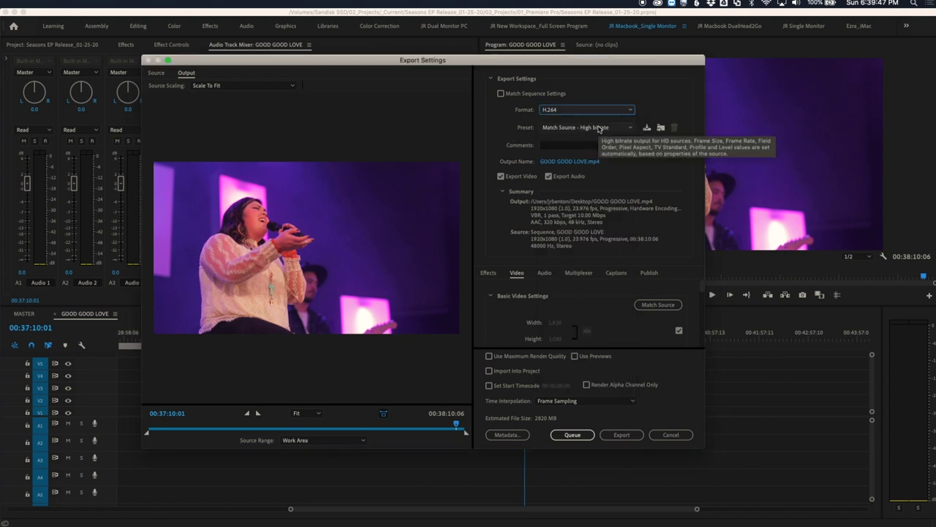
click(578, 167)
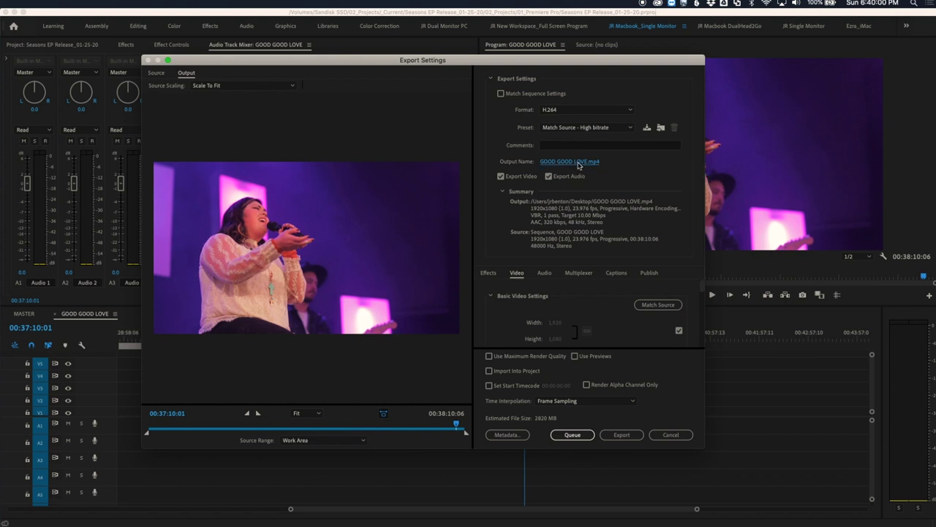
click(578, 163)
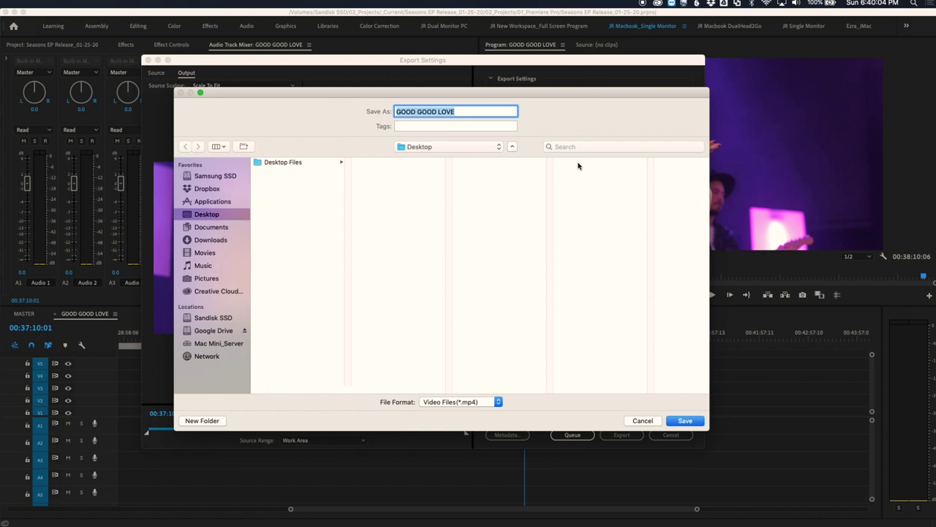
Target the Seasons EP Release_01-25-20 05_Exports folder and start renaming the file 'Good Good Love_Live Se'
click(222, 320)
click(310, 172)
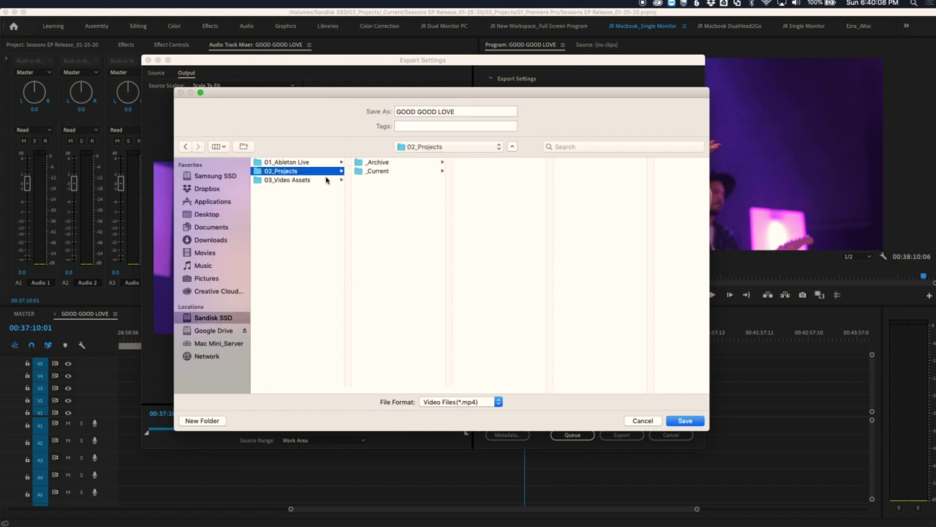
click(387, 171)
click(512, 163)
click(584, 197)
drag(456, 111, 382, 113)
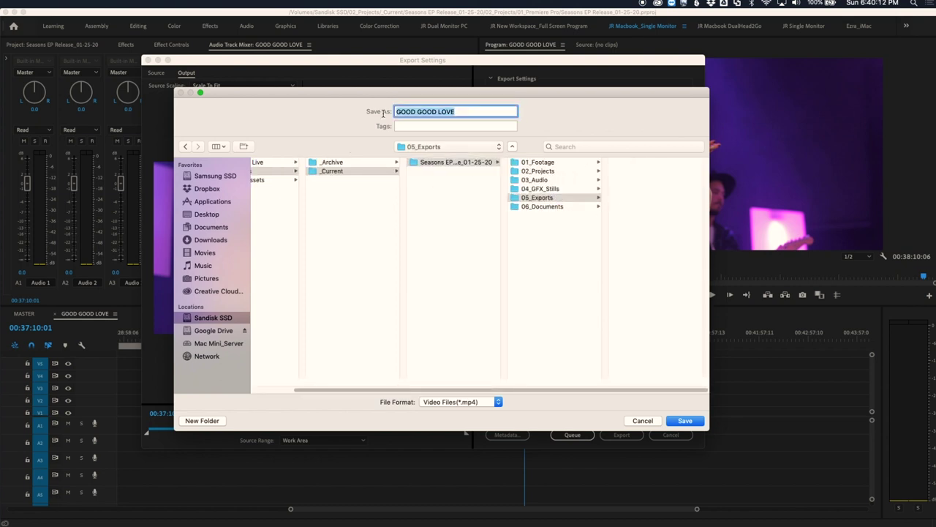
text(Good Good )
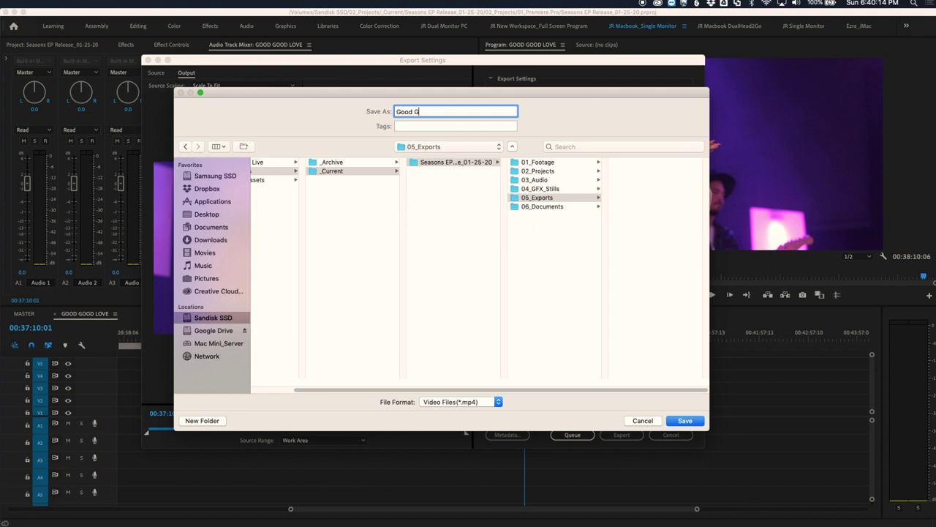
text(Love_)
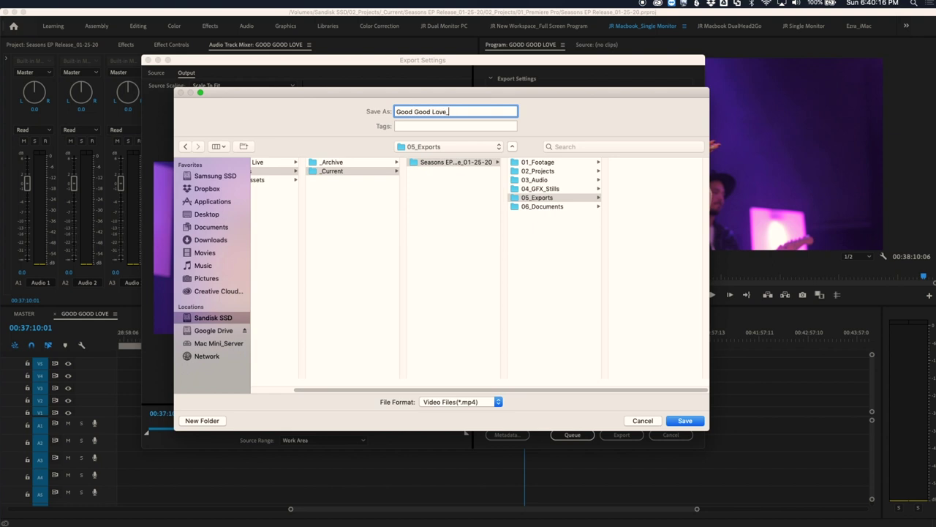